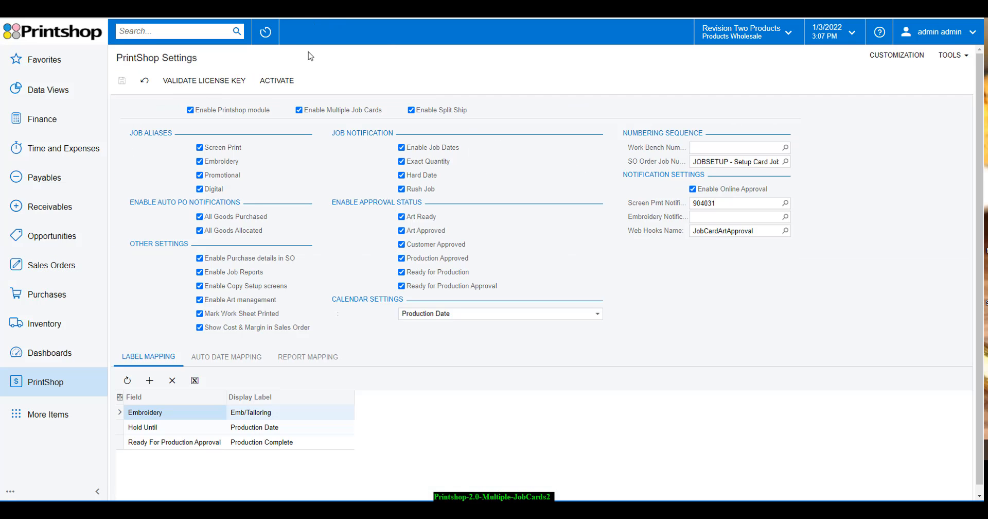
Keep Enable Multiple Job Cards on with JOBSETUP as order job numbering, then go to Sales Orders
click(311, 111)
click(297, 111)
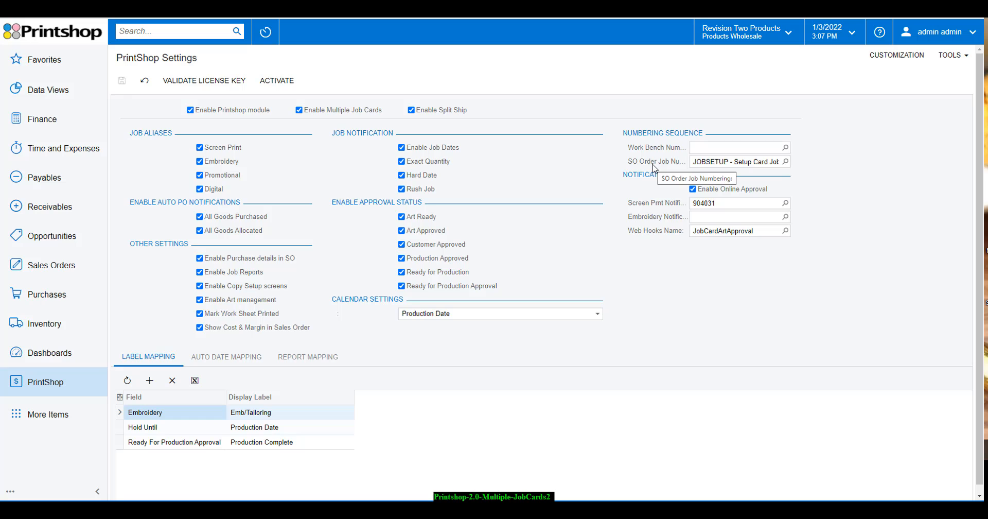
click(785, 161)
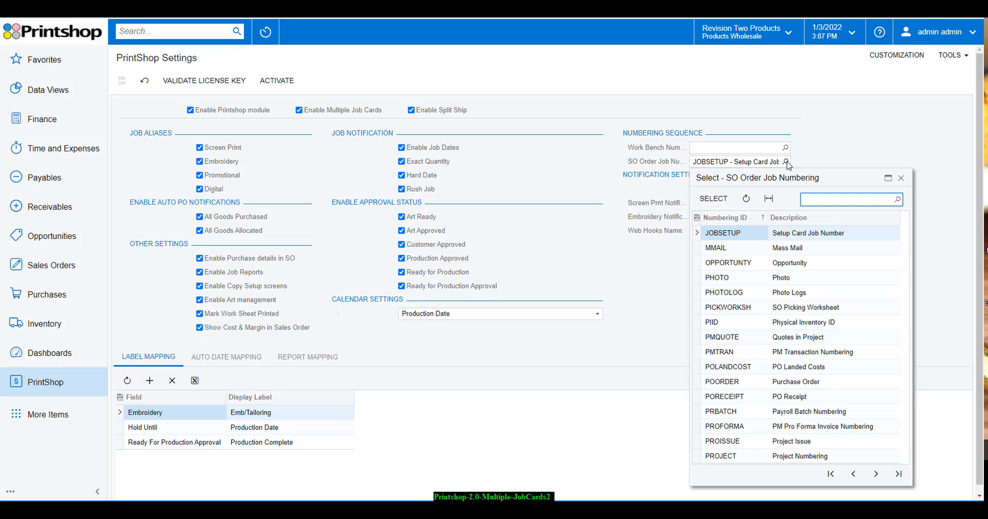
click(785, 162)
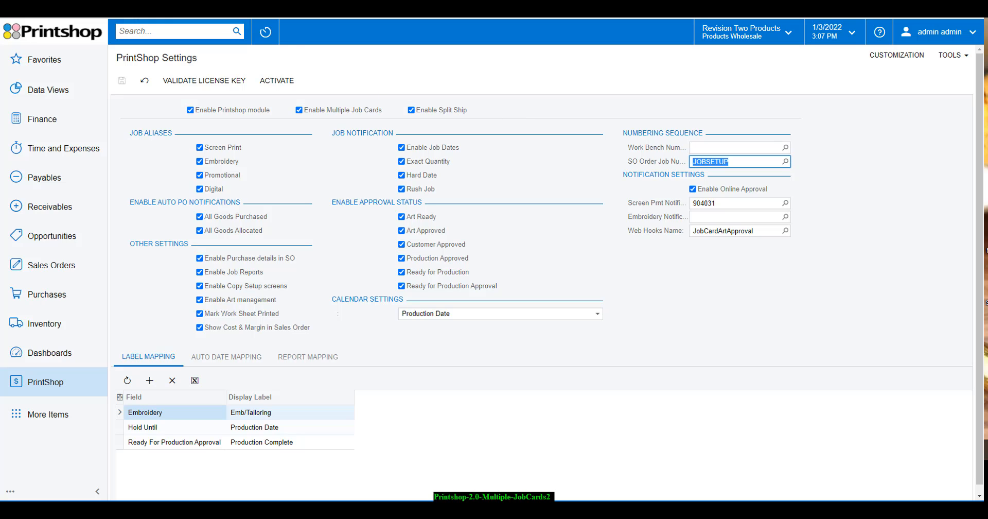
click(178, 6)
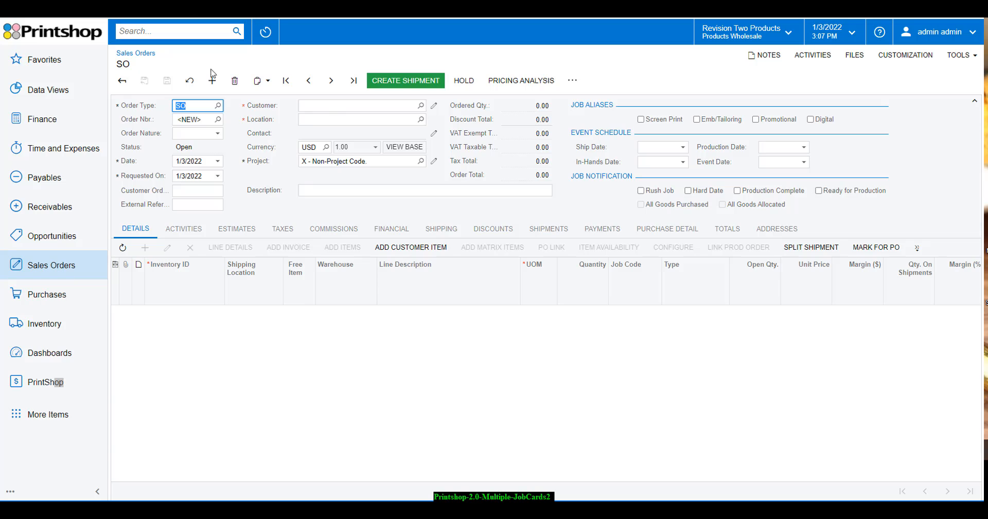
Load sales order SO006135, tick the Screen Print and Emb/Tailoring job aliases, and view Order Nature options
click(352, 84)
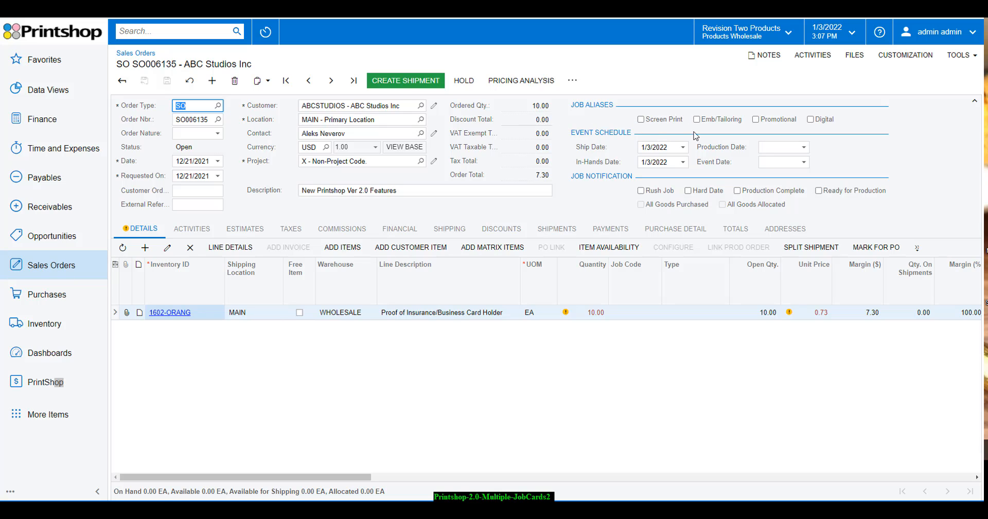
click(665, 123)
click(710, 124)
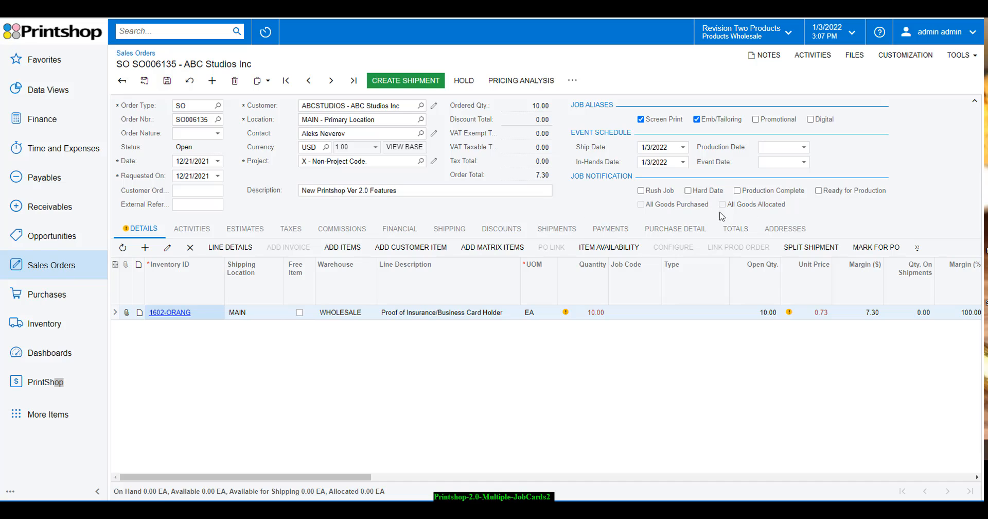
click(219, 134)
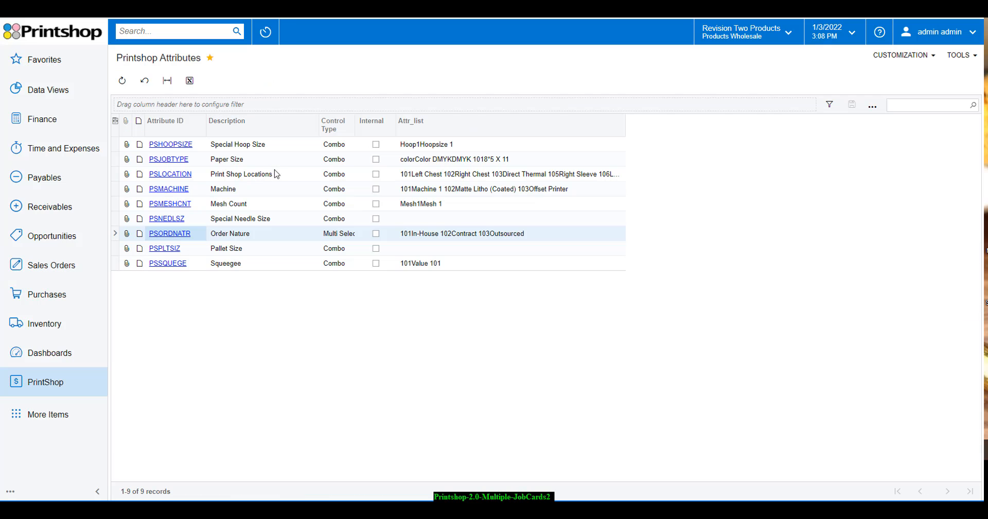
click(170, 233)
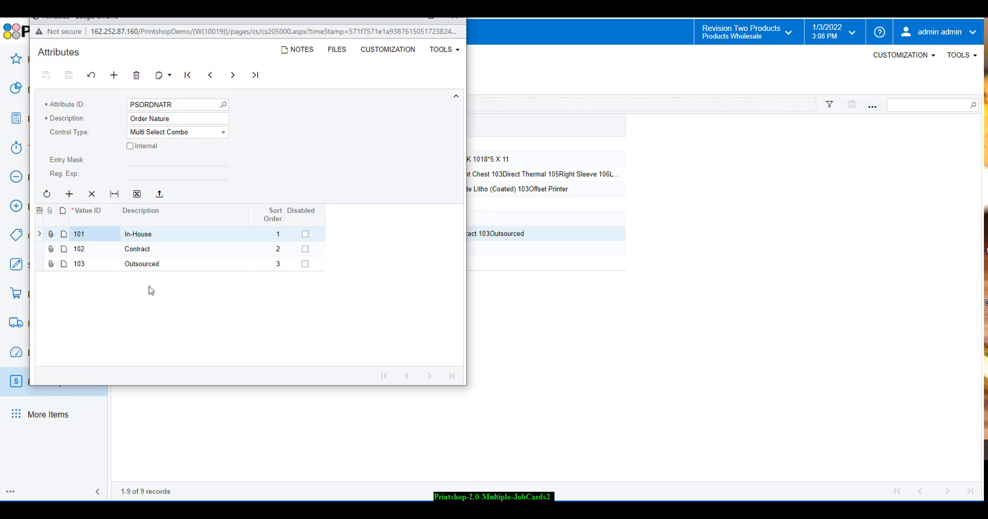
click(454, 21)
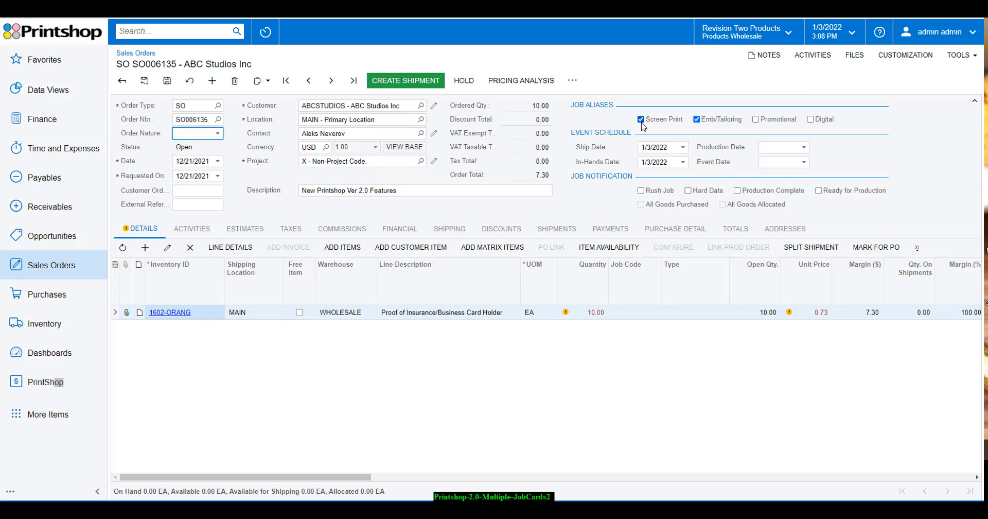
Save SO006135 and confirm its actions menu now lists Embroidery Setup and Screen Print Setup
click(576, 85)
click(576, 88)
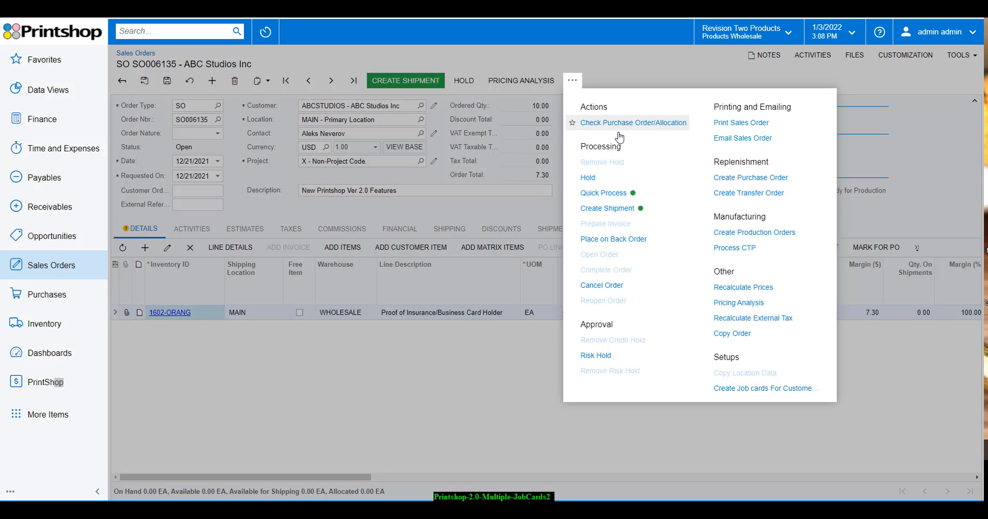
click(766, 76)
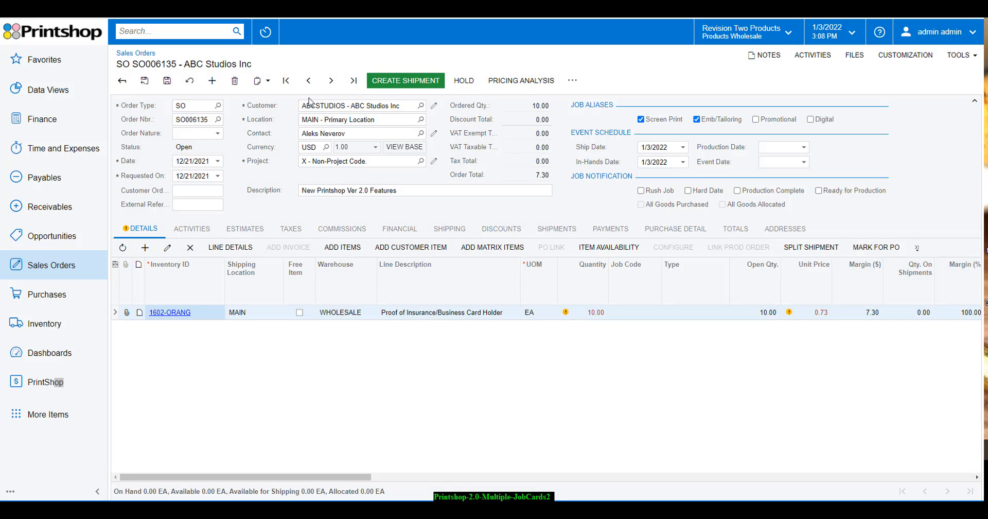
click(168, 82)
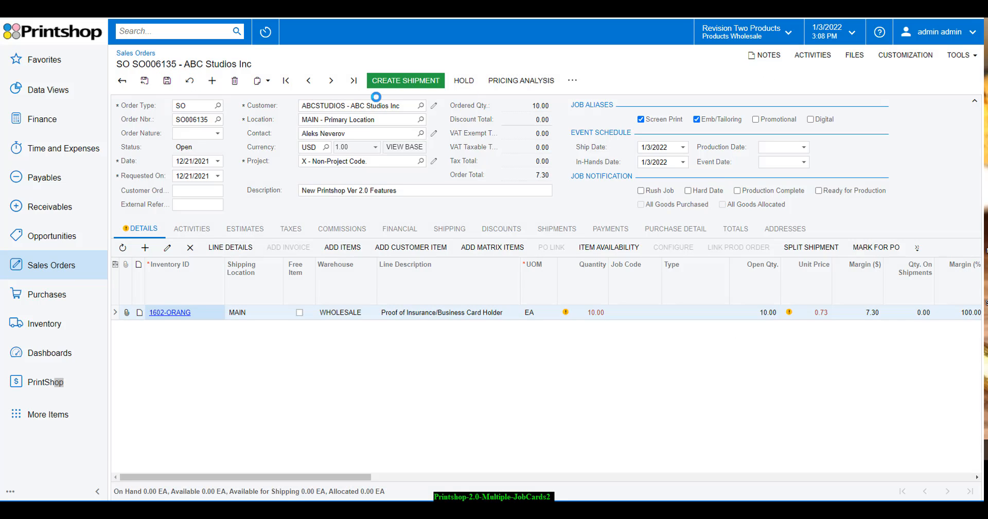
click(571, 80)
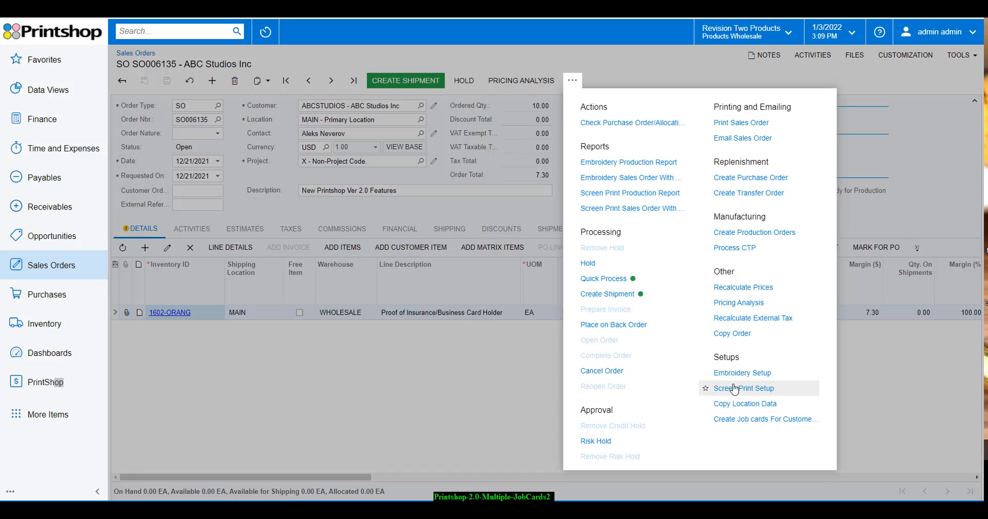
Star Screen Print Setup in the actions menu and open job card 00187 from it
click(706, 389)
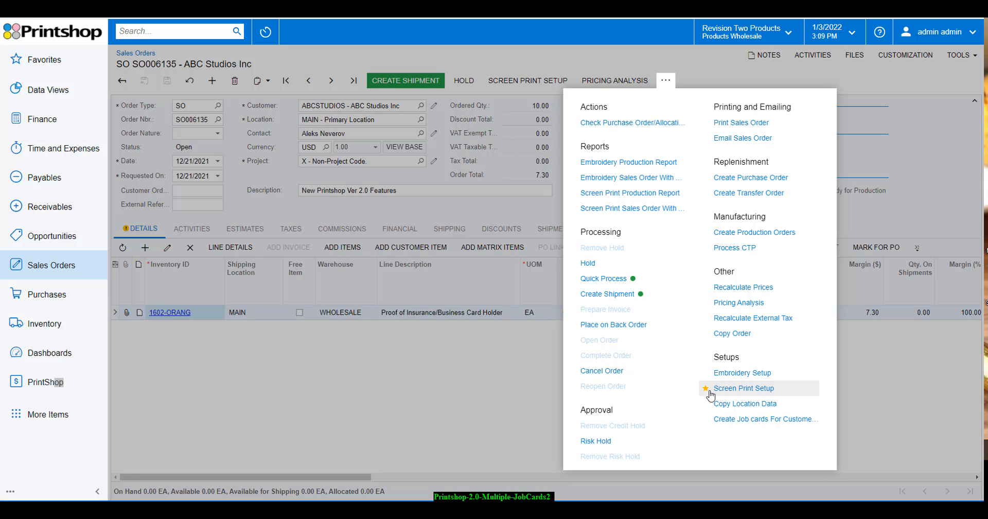
click(735, 393)
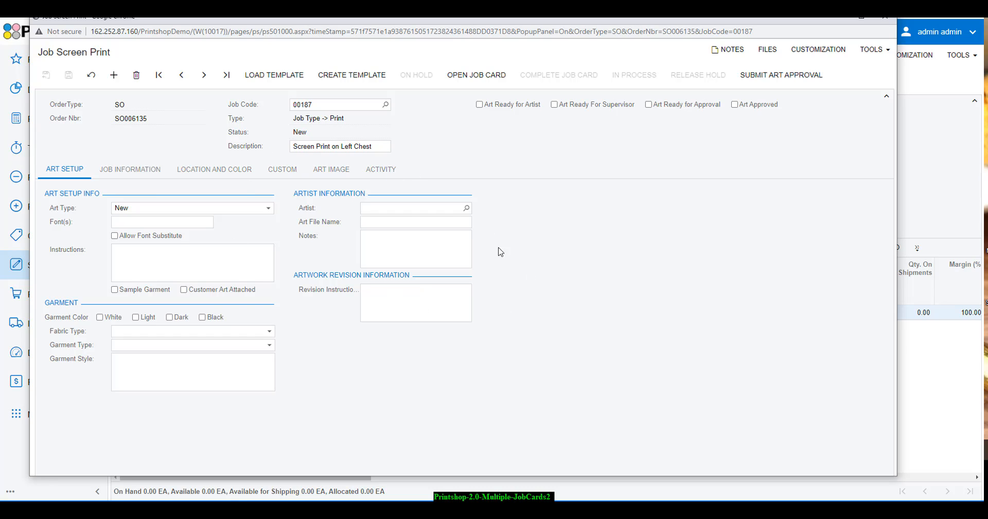
Close the Job Screen Print window for job 00187
click(888, 17)
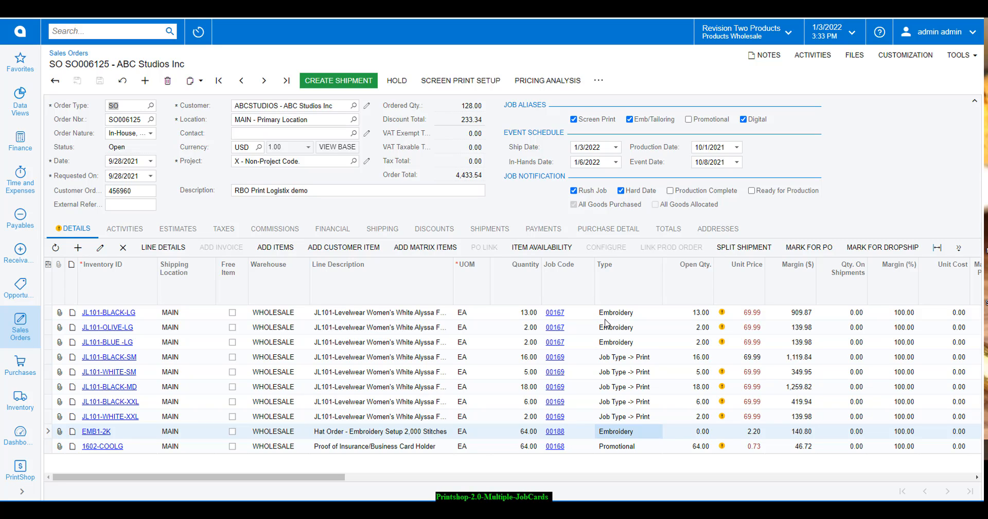
Review SO006125's 1602-COOLG and EMB1-2K lines and open embroidery job card 00167
click(406, 448)
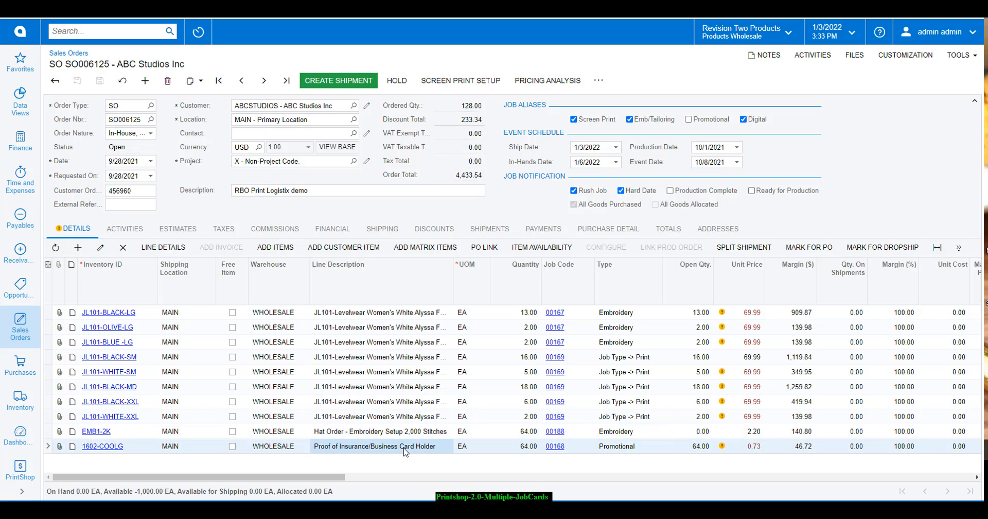
click(332, 435)
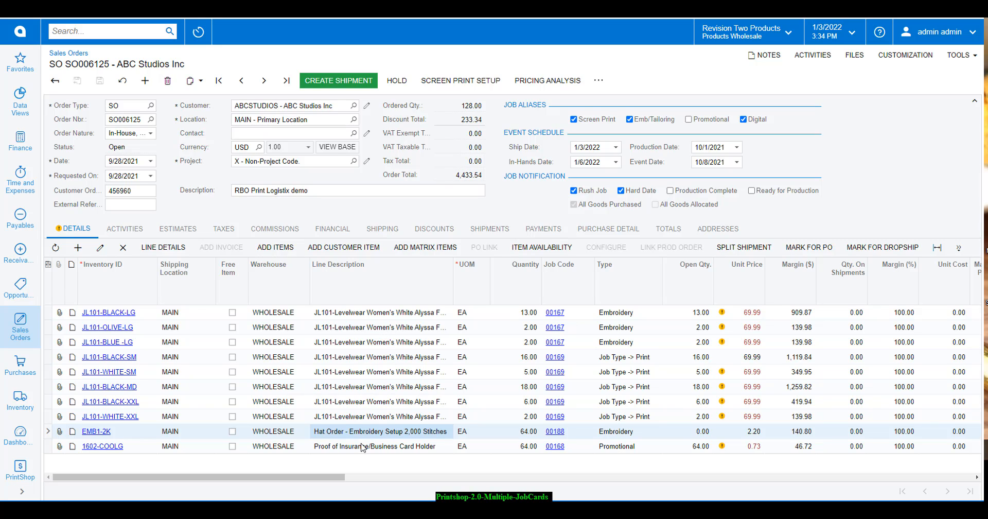
click(612, 436)
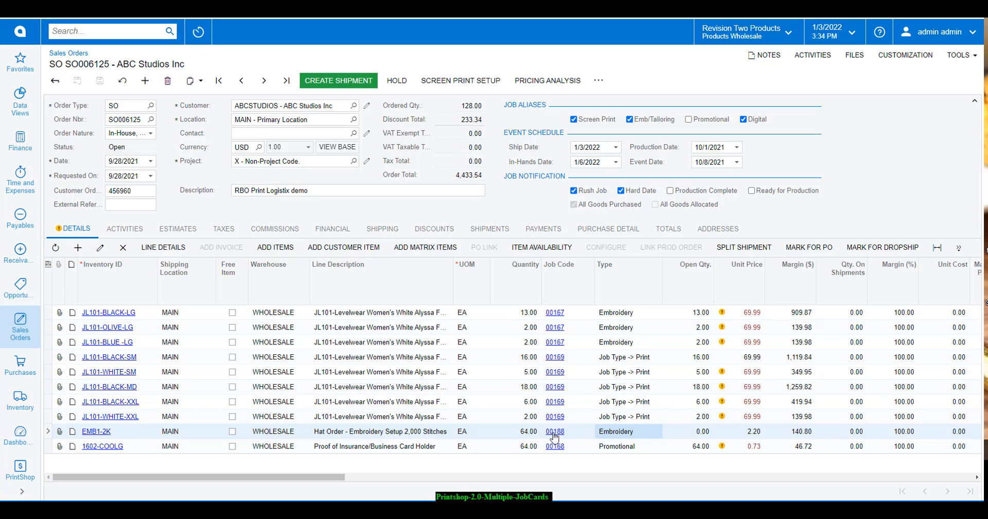
click(553, 315)
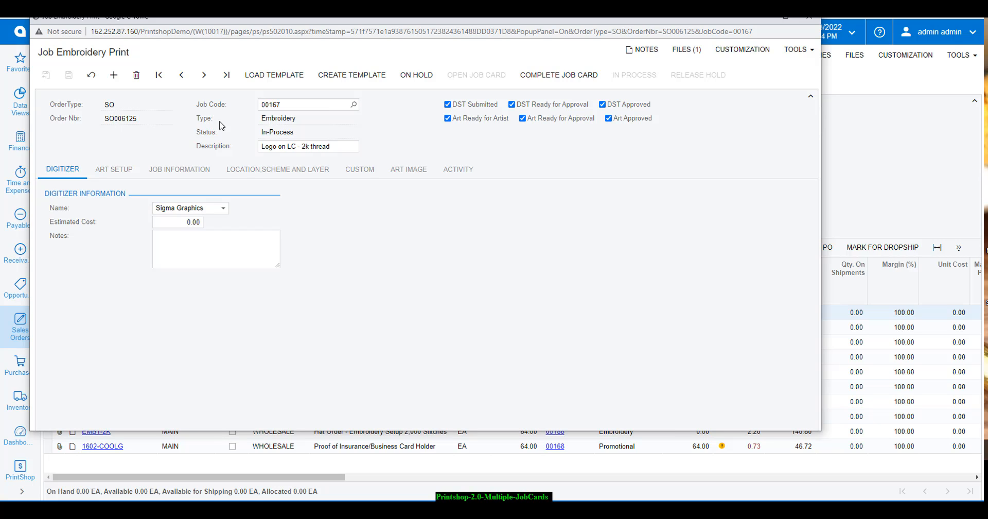
Check the order's job code list, keeping 00167, and view its Art Setup details
click(354, 106)
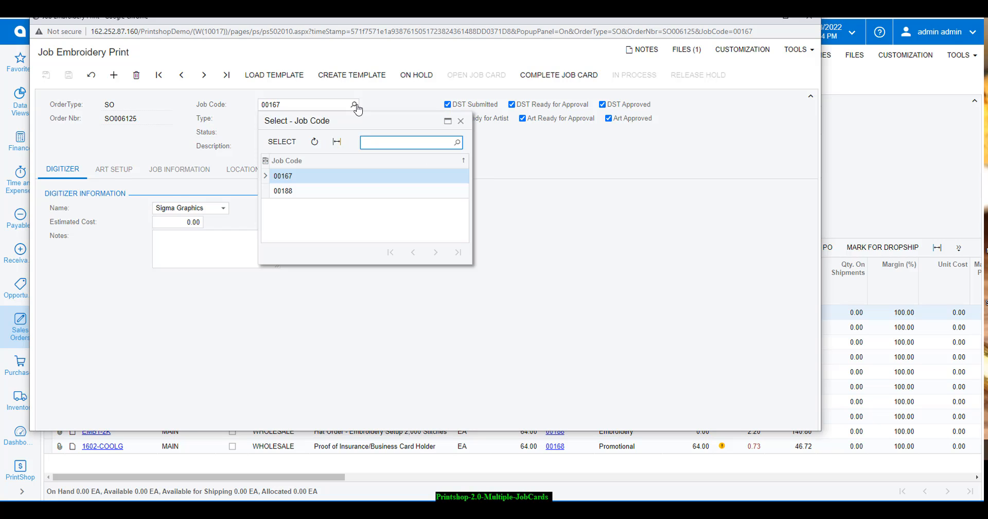
click(356, 106)
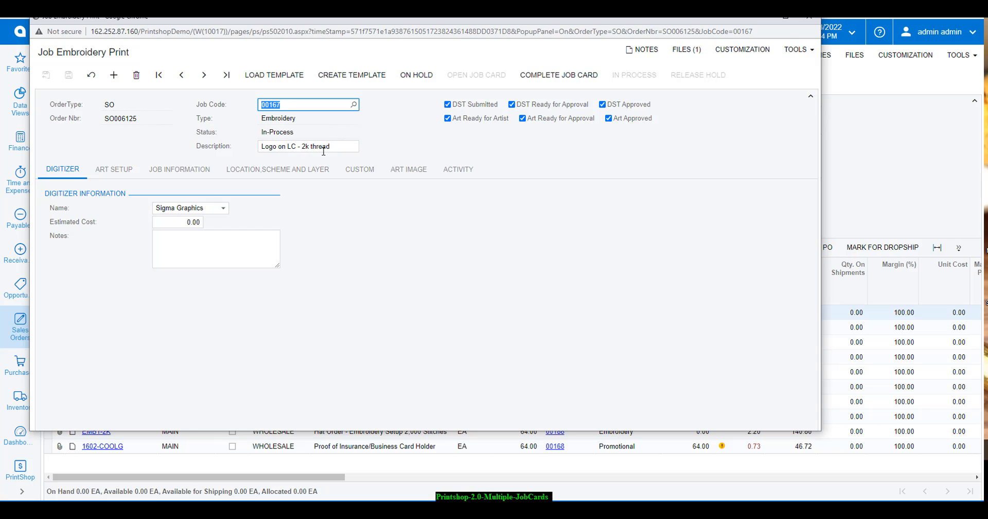
click(354, 104)
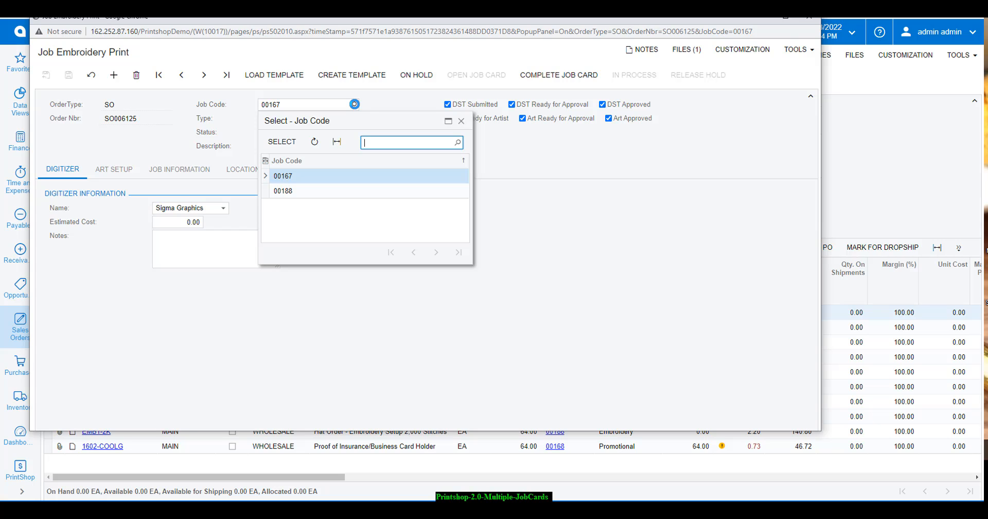
click(387, 101)
click(108, 169)
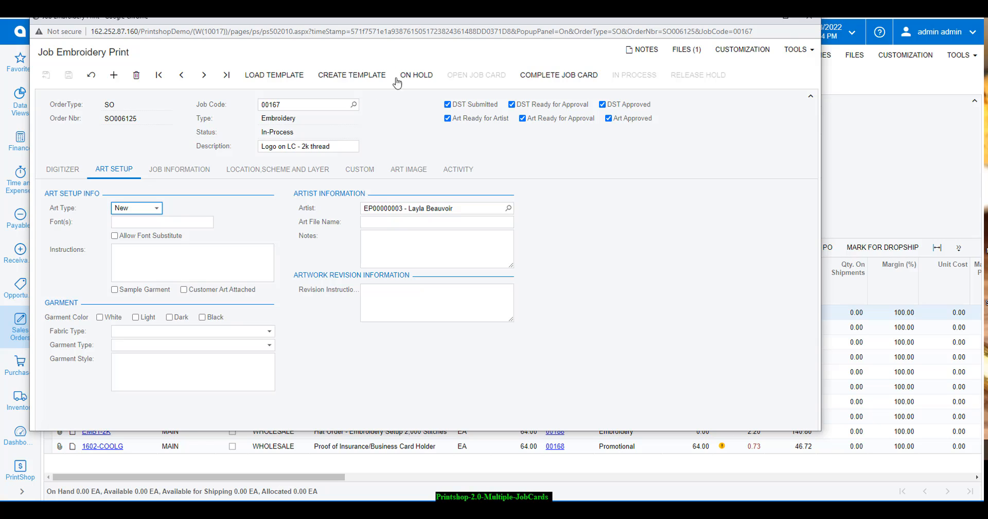
click(419, 77)
click(567, 82)
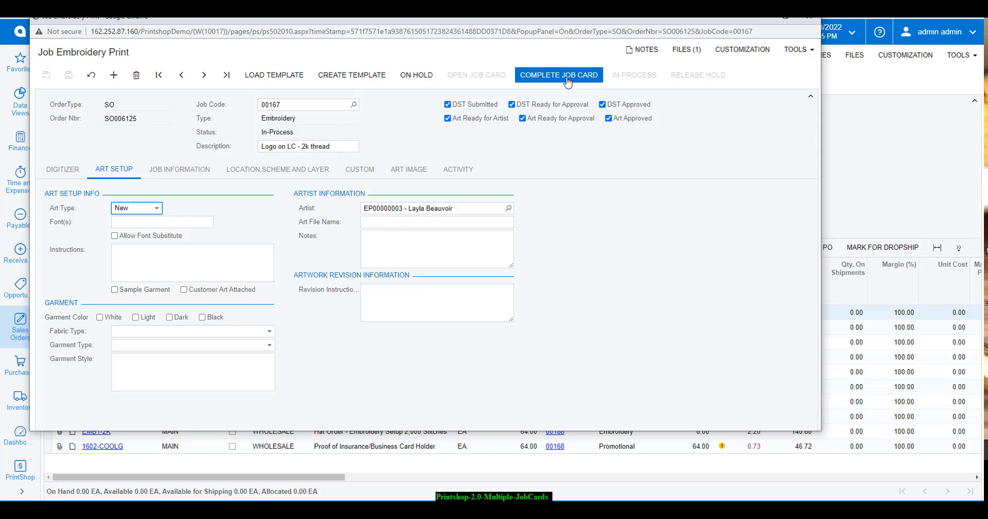
Put job card 00167 on hold and save, then release the hold and save as In-Process
click(418, 81)
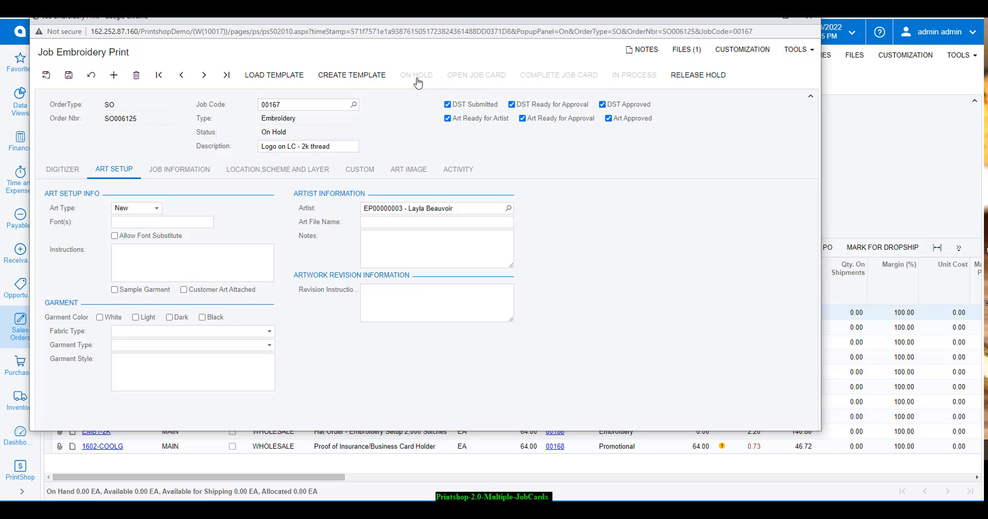
click(68, 75)
click(714, 82)
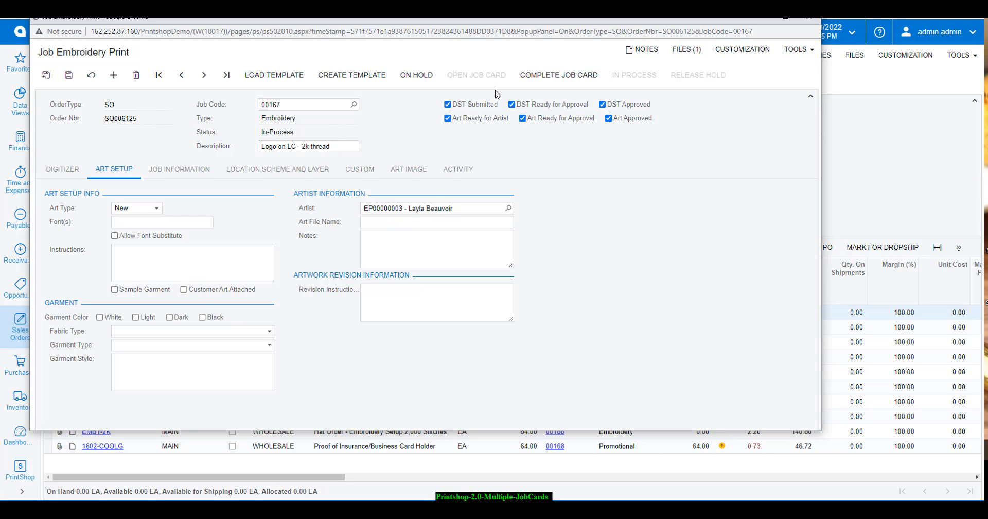
click(69, 75)
Open job 00167's Activity tab and scroll through its history entries
click(478, 170)
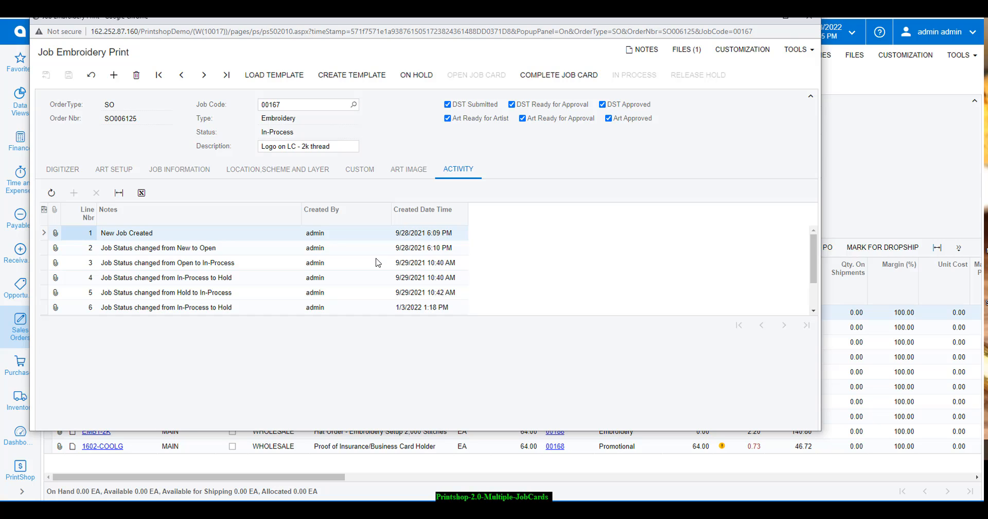
scroll(354, 261, down, 2)
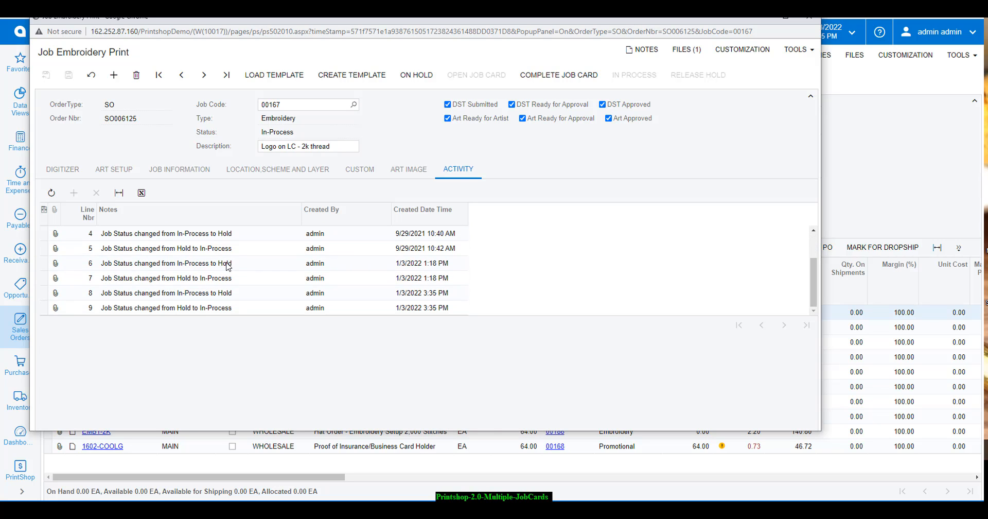
scroll(227, 265, up, 3)
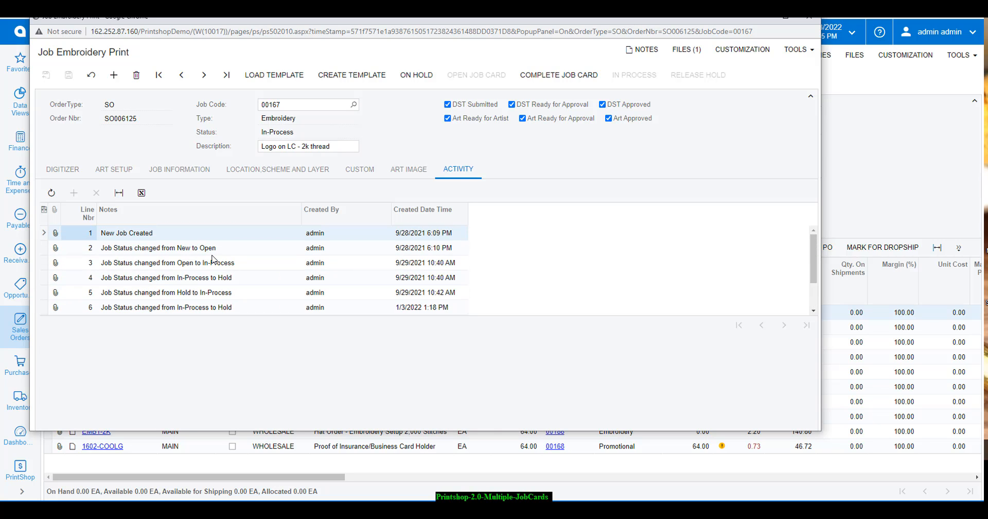
scroll(319, 243, down, 2)
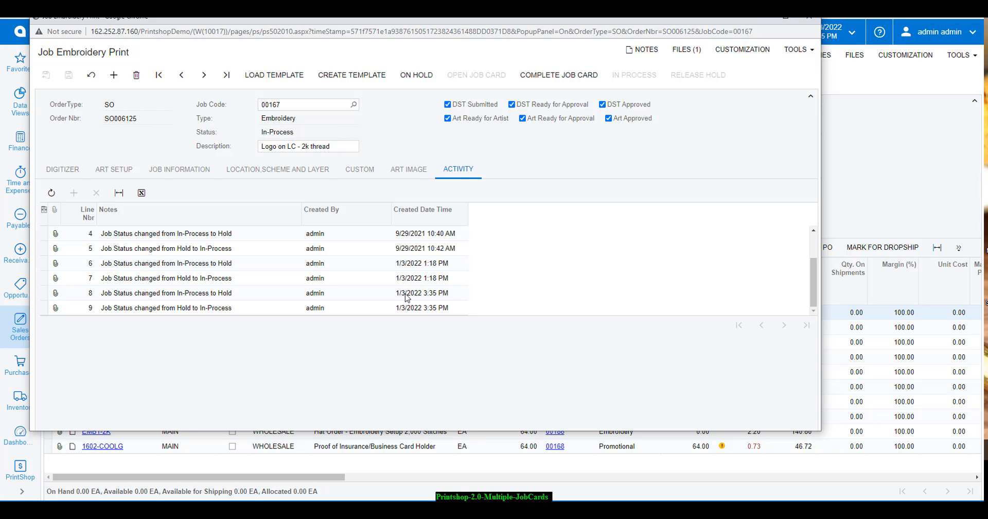
scroll(406, 296, up, 2)
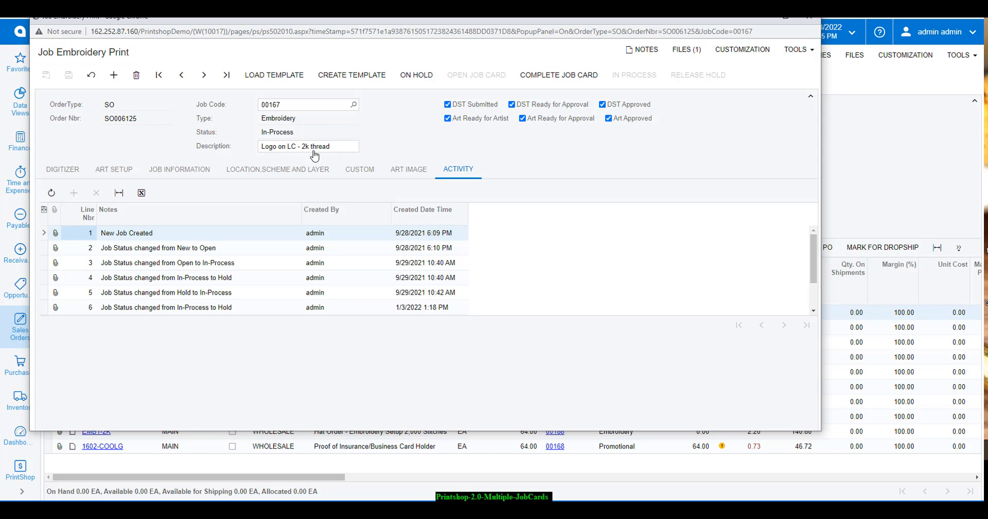
Add and save Custom Detail line 1 on job 00167 with a name, 99 and 'Custom'
click(351, 172)
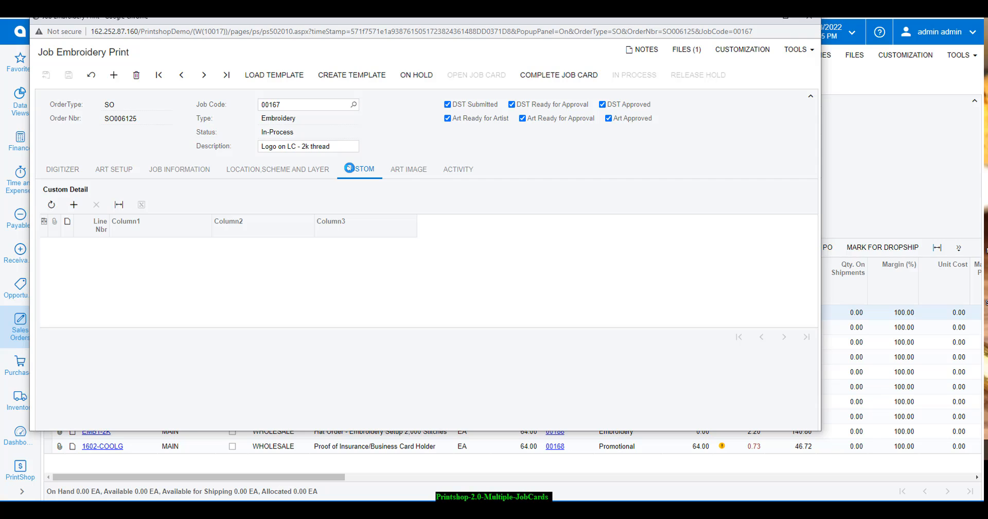
click(151, 254)
click(150, 247)
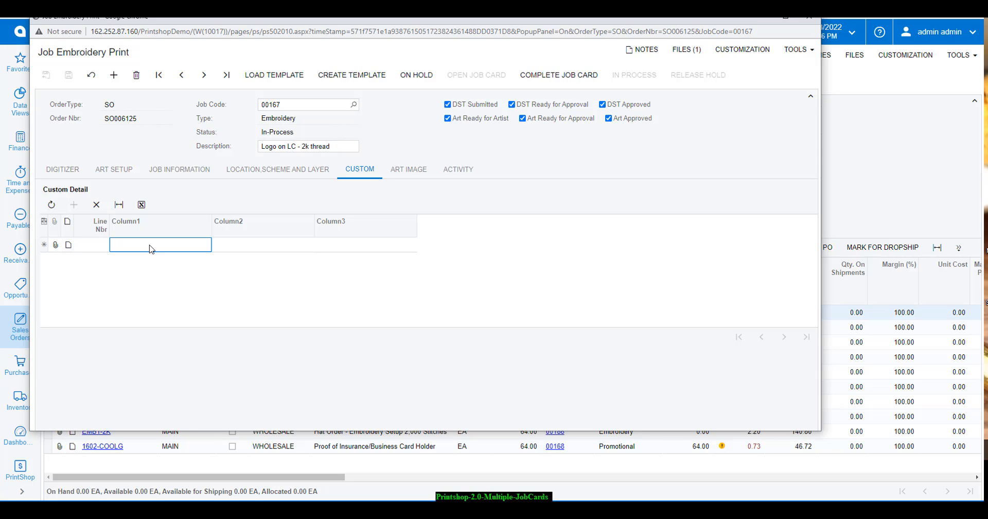
text(John)
key(Tab)
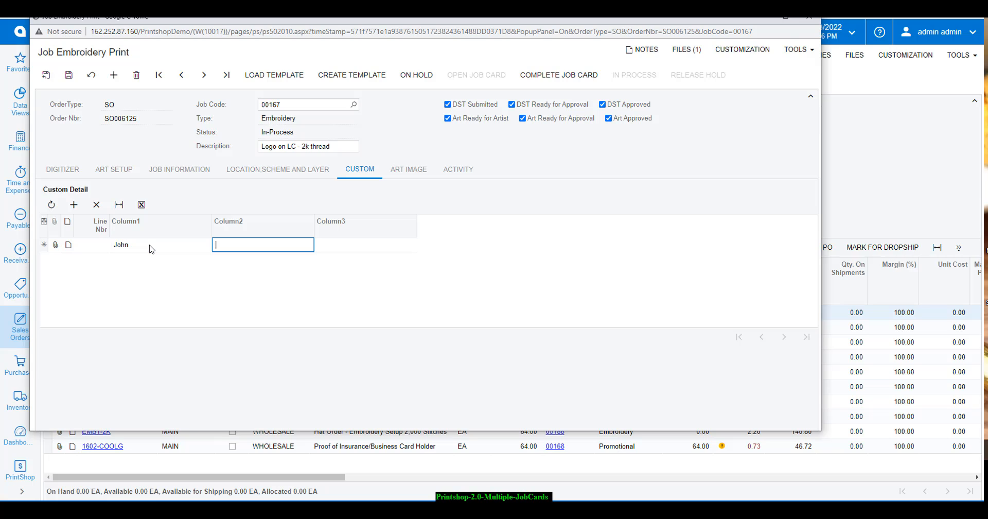
key(Tab)
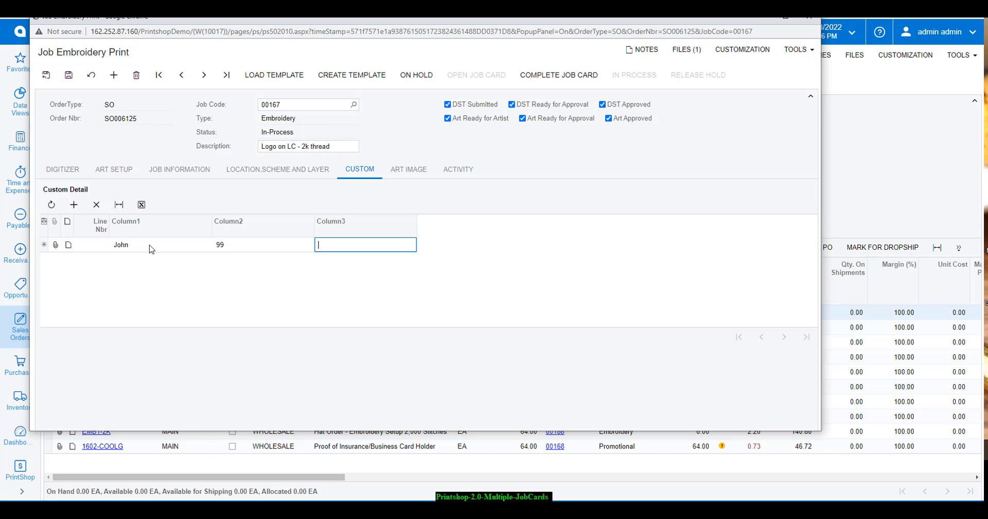
text(Custom)
click(69, 75)
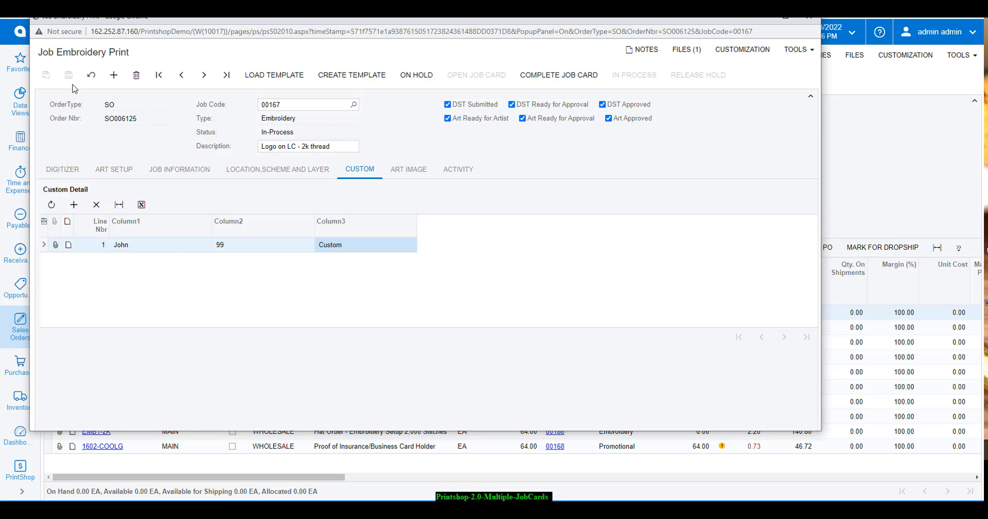
click(118, 171)
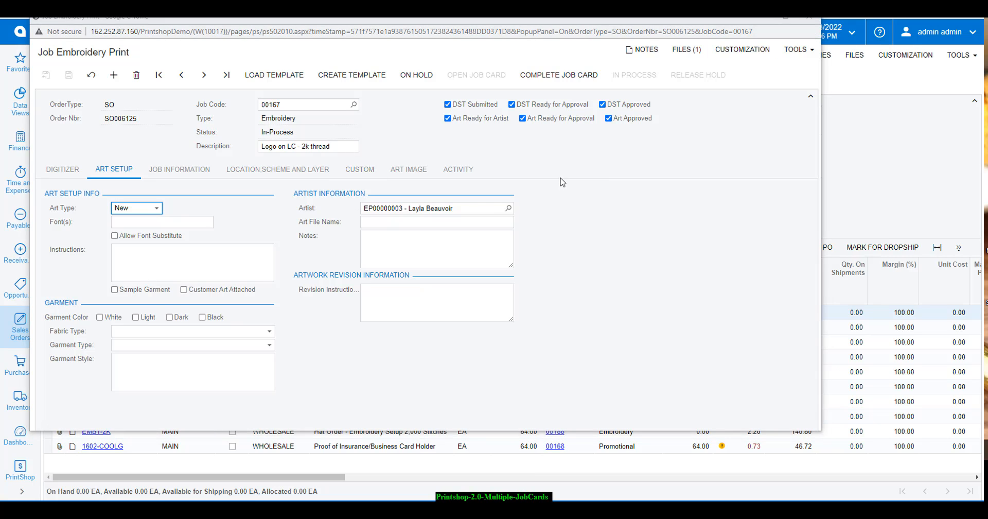
Close the job card and check the job codes available for the first order line
click(809, 20)
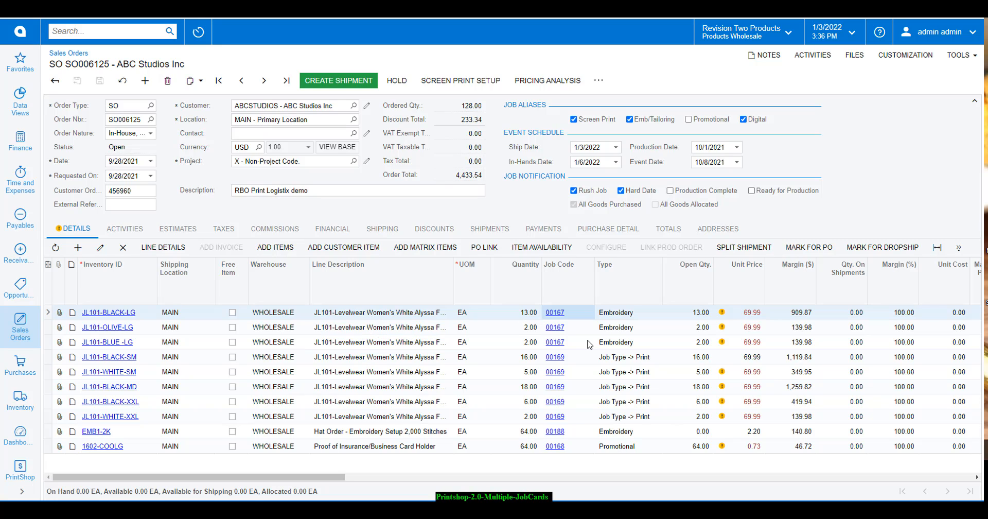
click(593, 314)
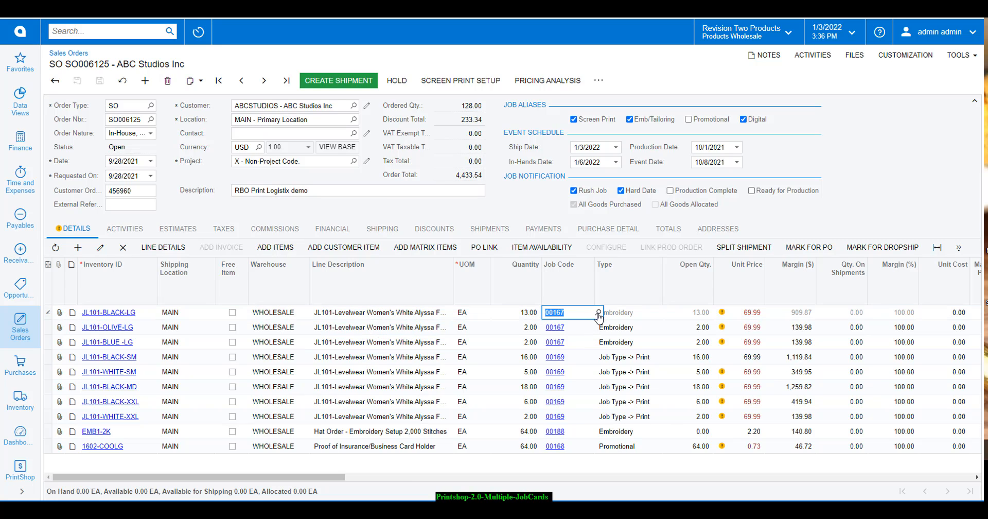
click(598, 313)
click(598, 313)
Check job 00169 on JL101-BLACK-SM, then open job card 00188 from the EMB1-2K line
click(581, 358)
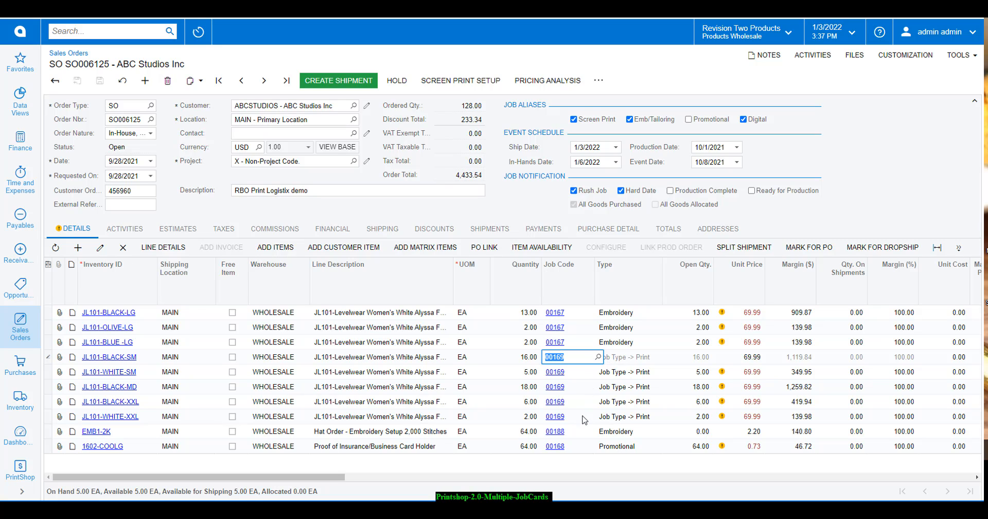
click(607, 432)
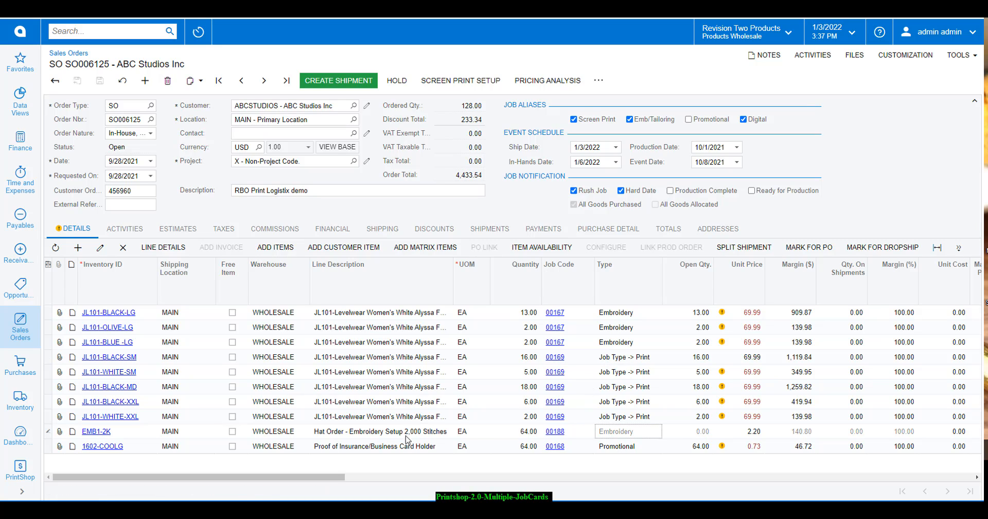
click(555, 432)
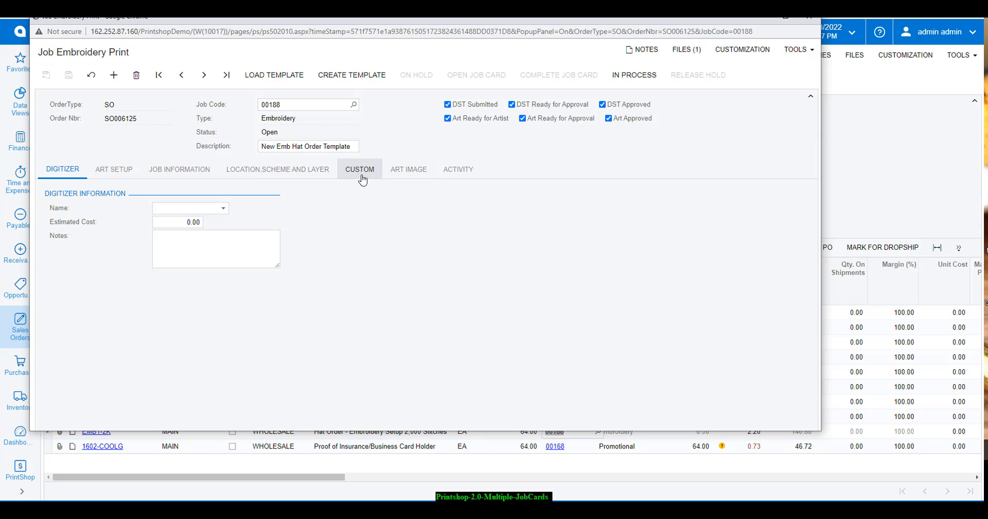
View job 00188's artwork and Job Information, then close the embroidery job window
click(398, 172)
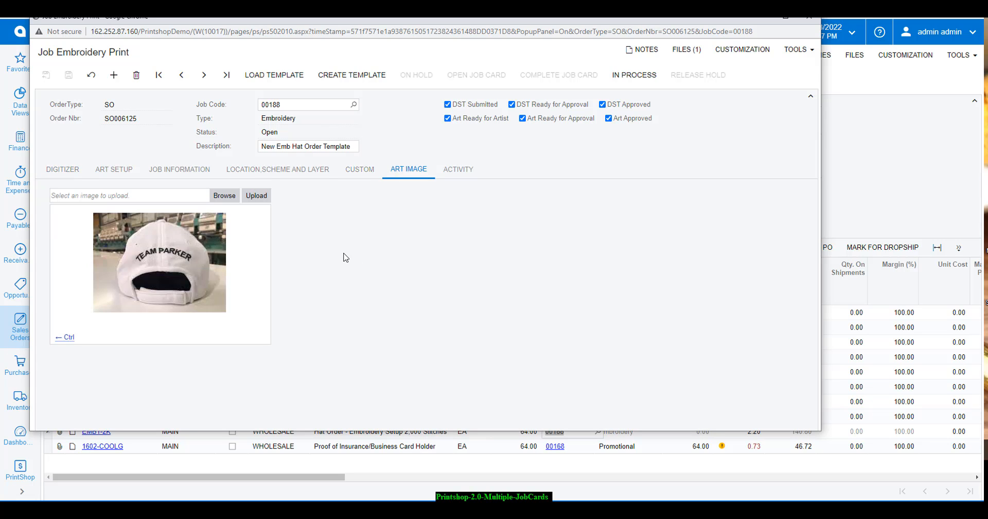
click(152, 172)
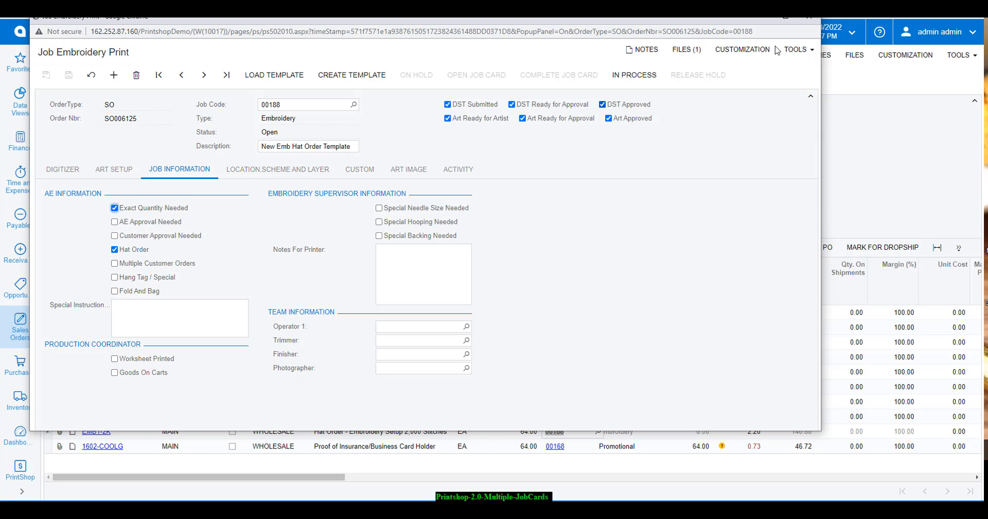
click(807, 18)
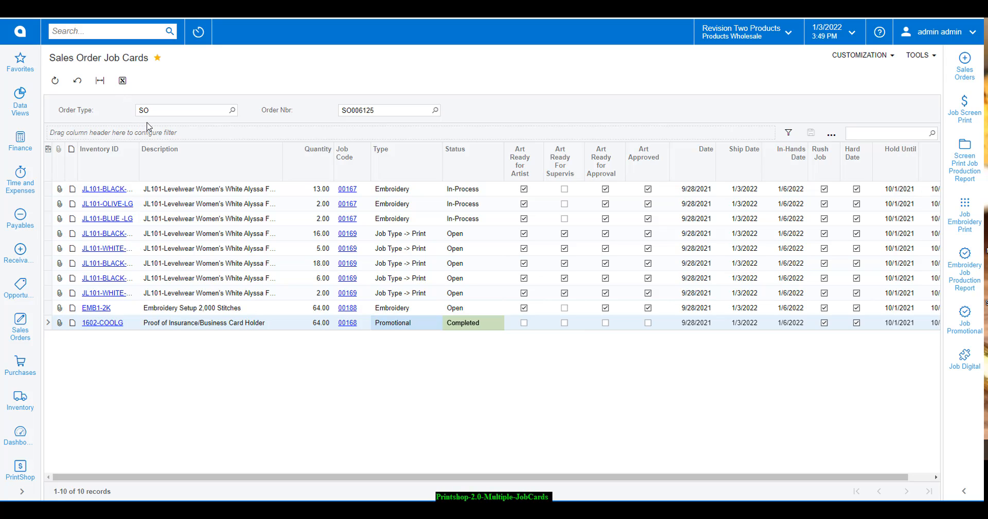
Show sales order SO006125 in the side panel next to the job-card grid
click(435, 111)
key(Escape)
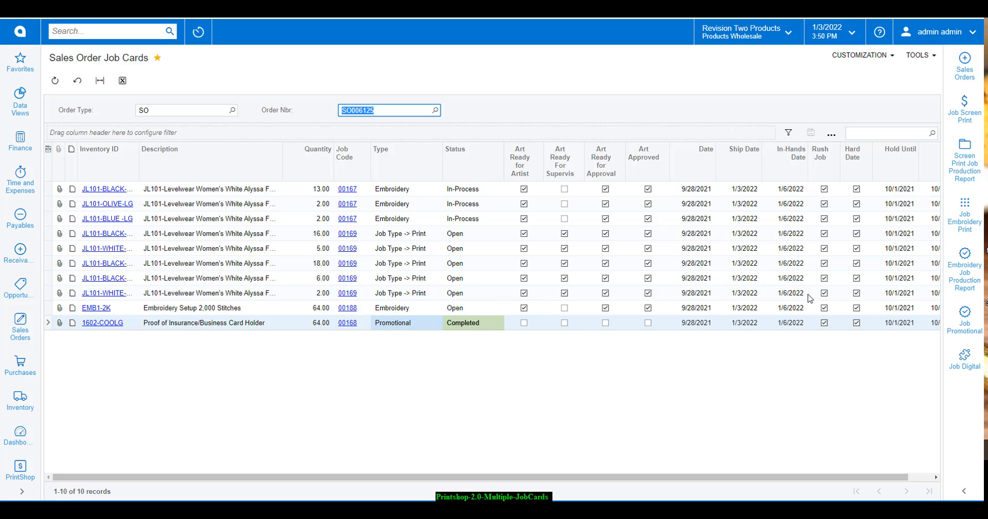
click(964, 75)
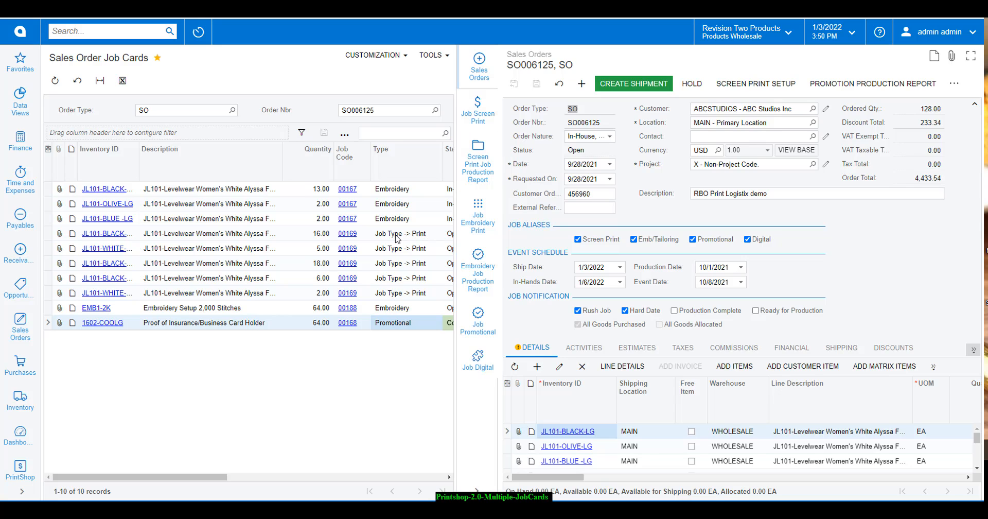
Open side-panel screens per line: embroidery for JL101-BLACK, screen print report for 00169, Job Promotional for 00168
click(398, 191)
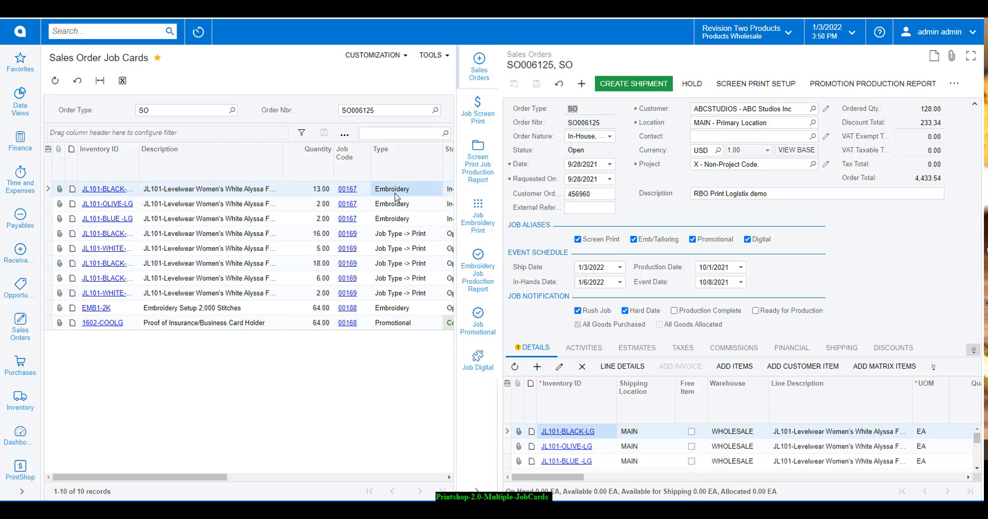
click(480, 232)
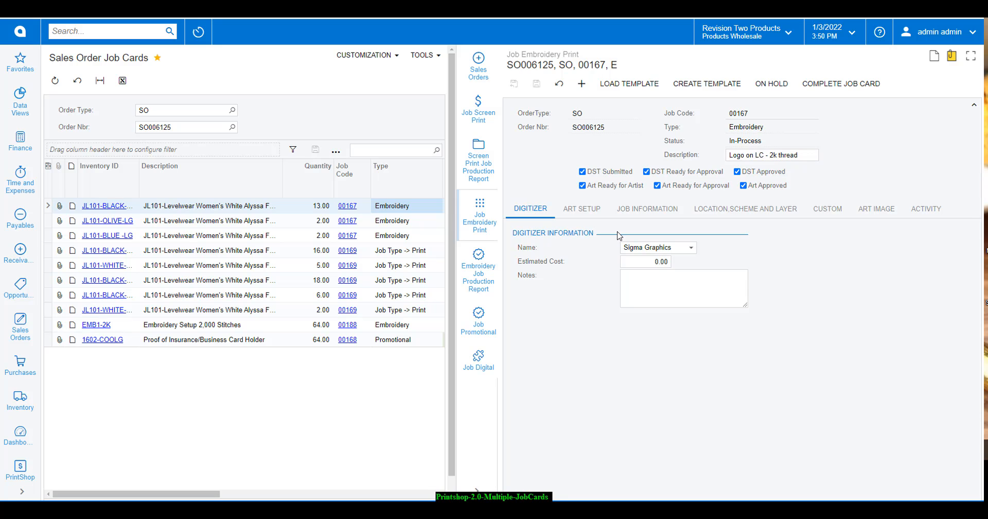
click(403, 268)
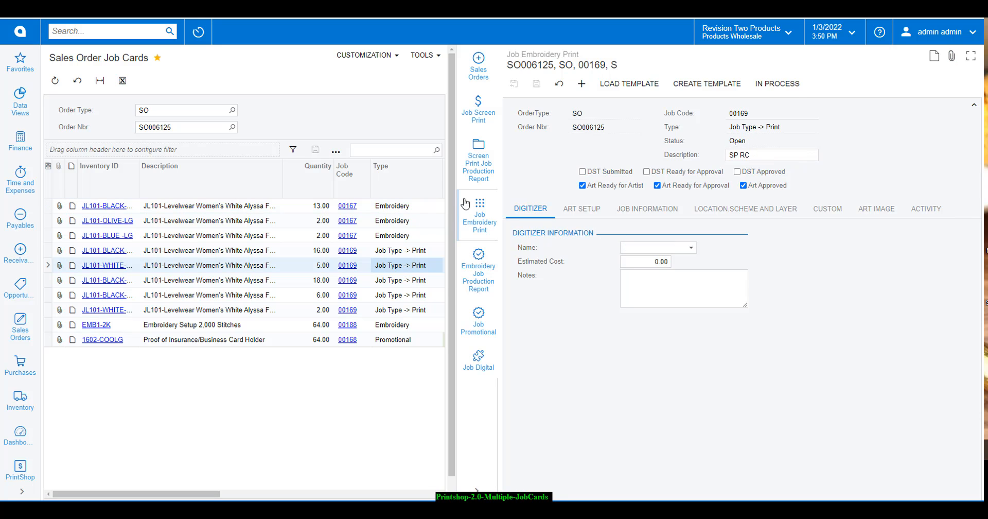
click(482, 164)
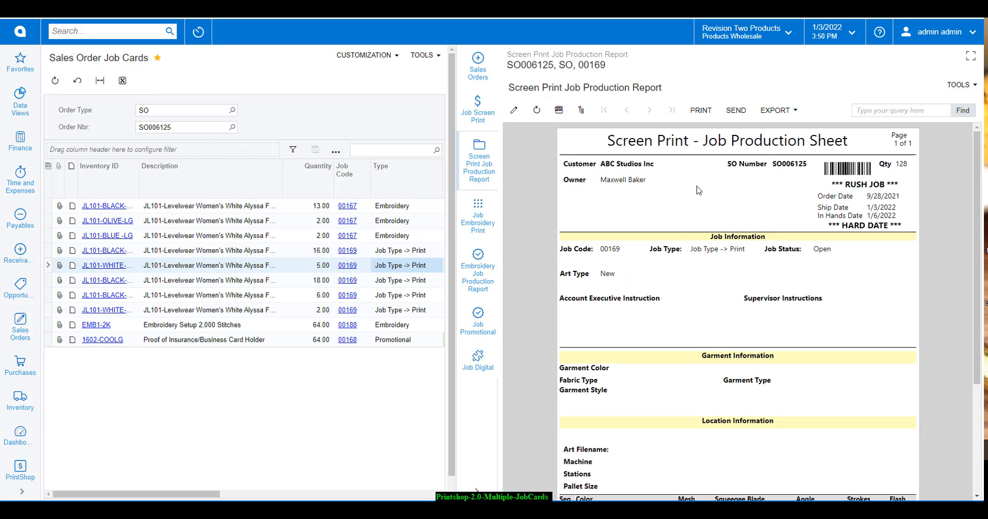
click(397, 342)
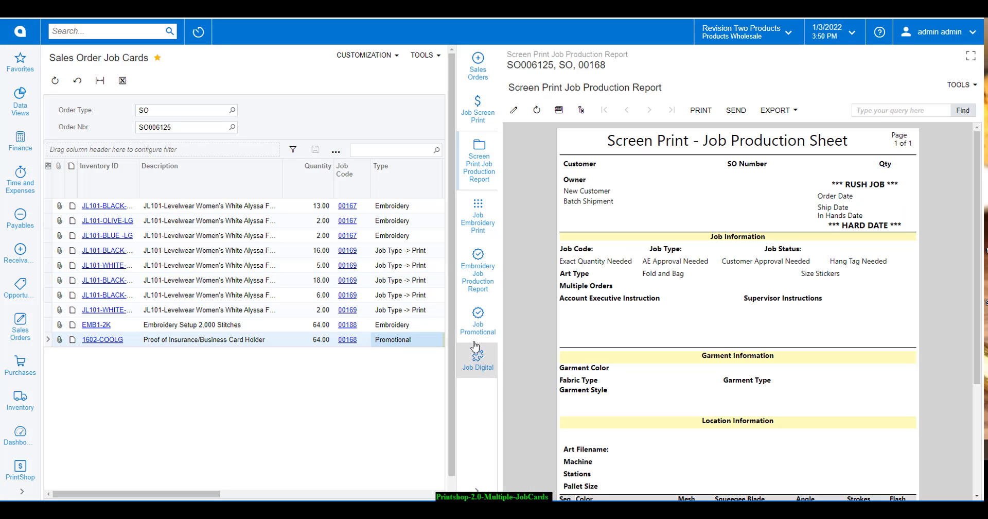
click(475, 339)
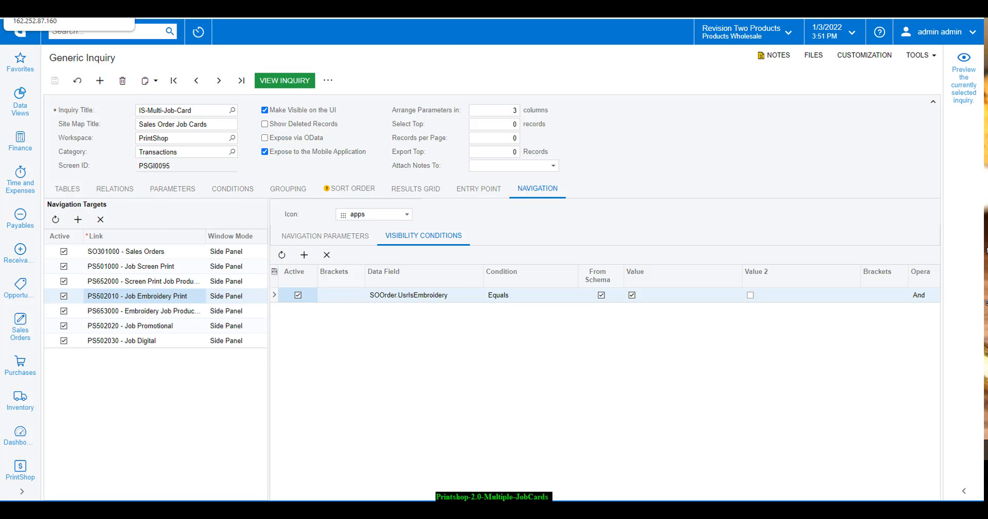
Uncheck SO006125's Promotional job alias in the side panel and save the order
click(67, 9)
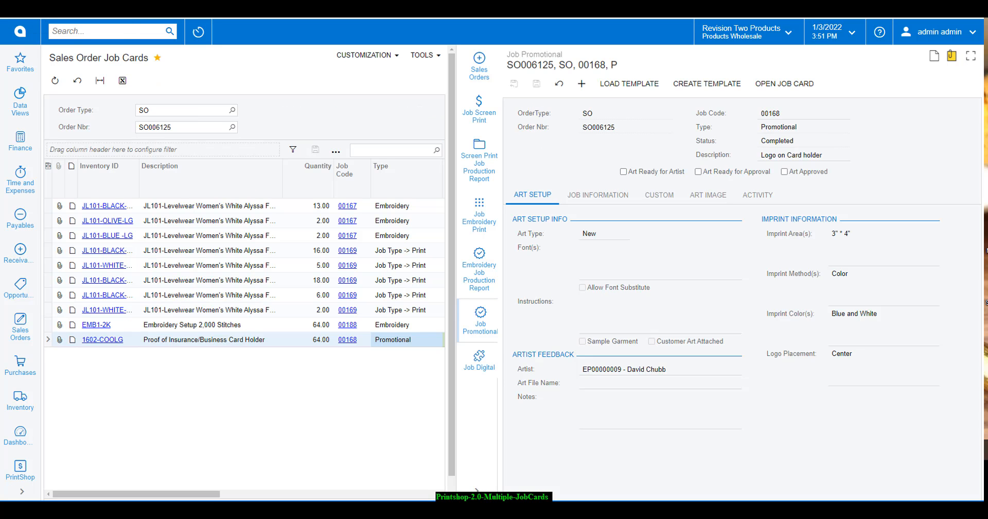
click(479, 74)
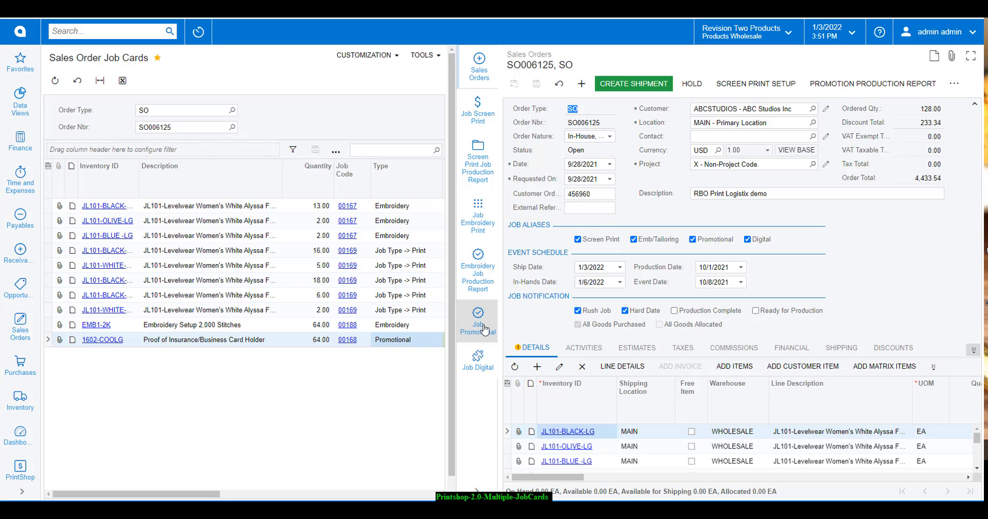
click(693, 240)
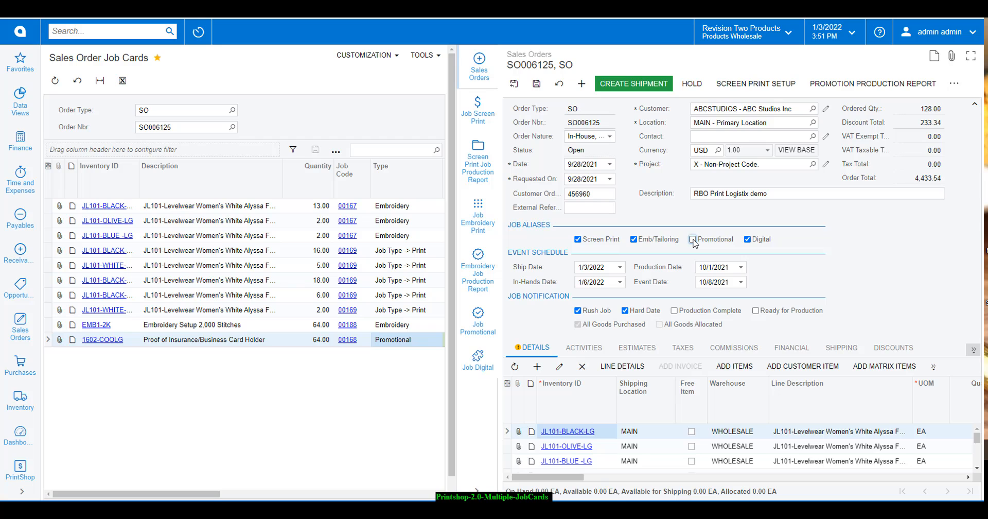
click(516, 89)
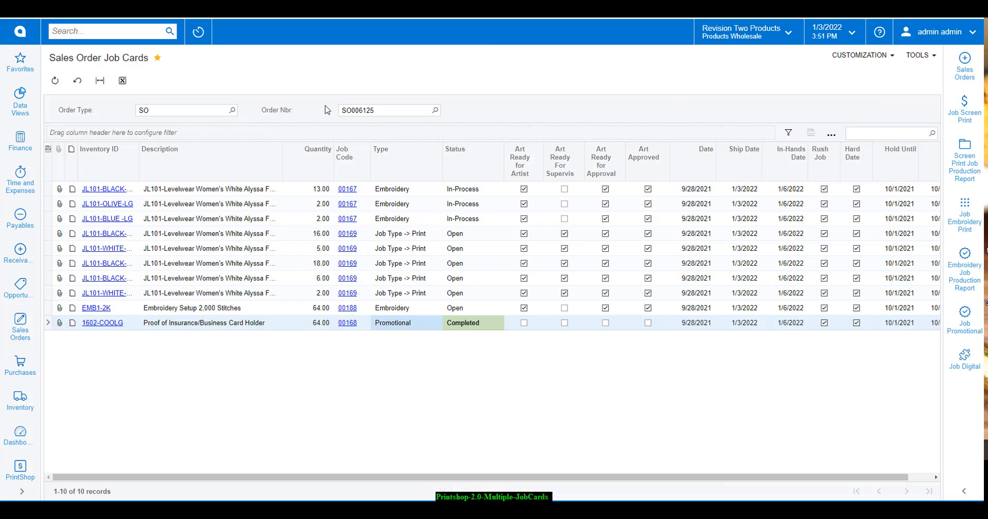
Refresh the job cards and view Job Promotional's SOOrder.UsrIsPromo condition in the generic inquiry
click(129, 63)
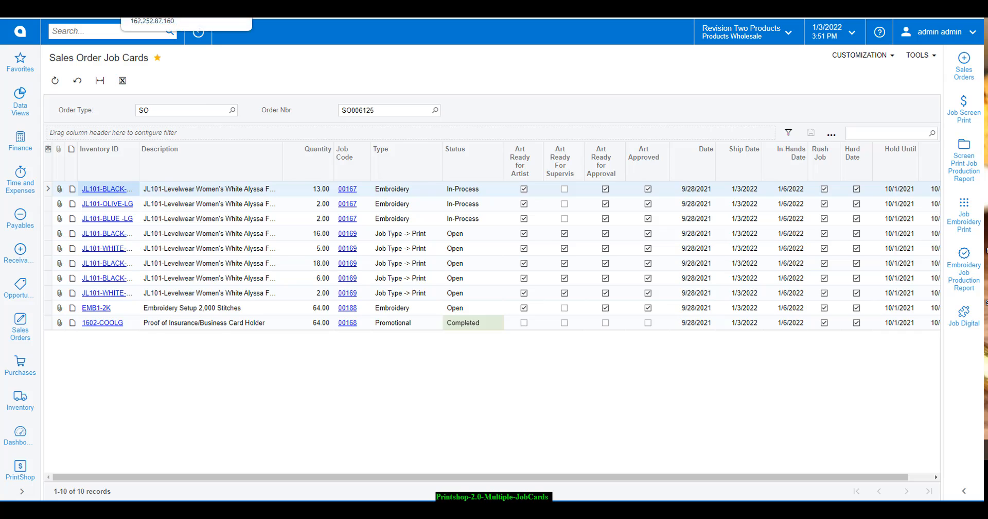
click(159, 5)
click(153, 328)
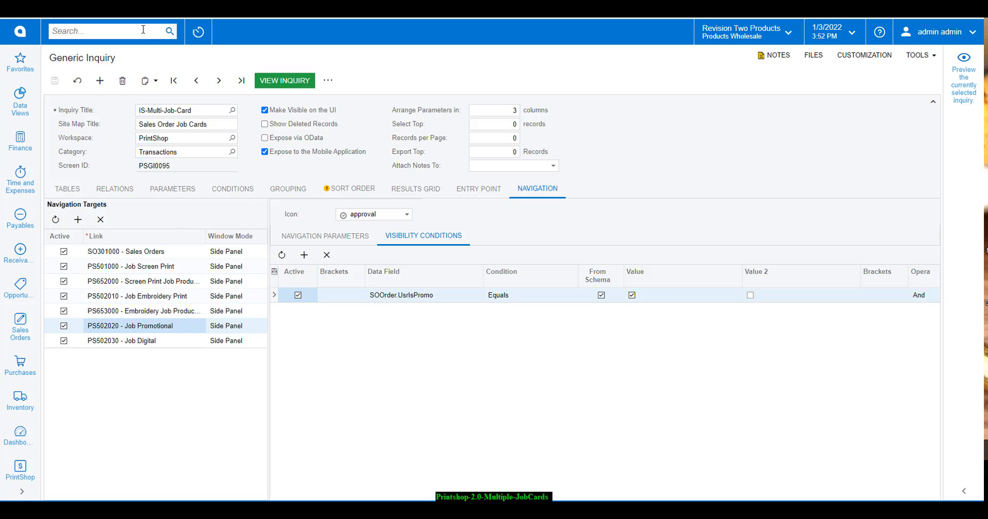
Re-check SO006125's Promotional alias, save, and open Job Promotional for the 1602-COOLG line
click(284, 80)
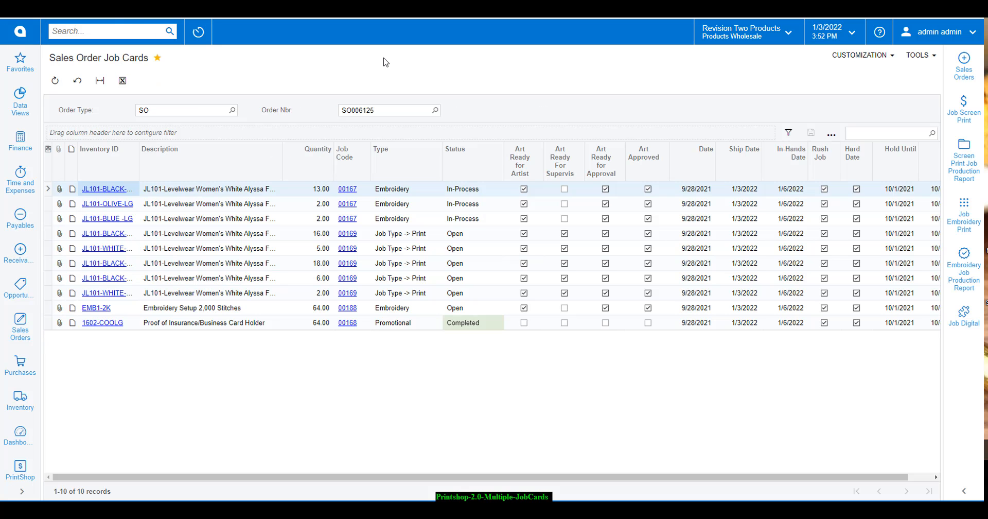
click(959, 83)
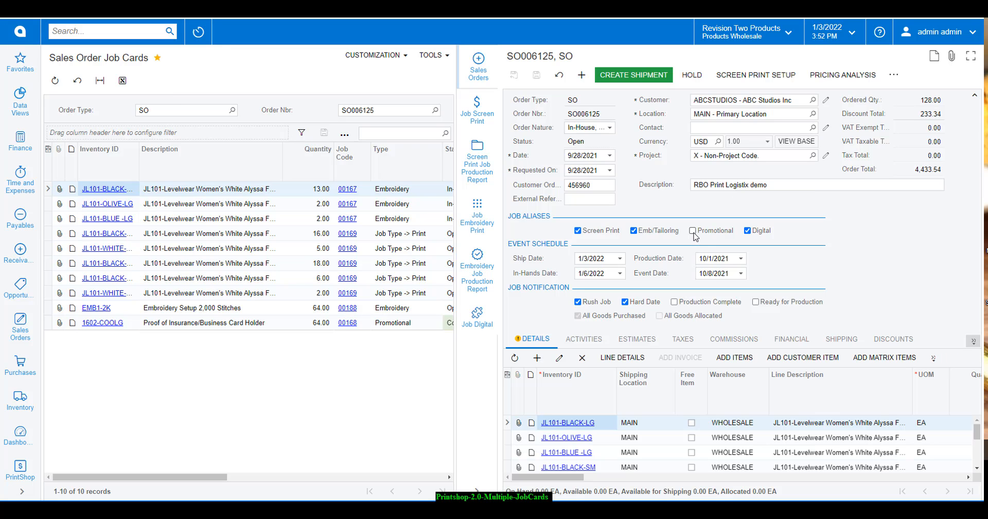
click(692, 230)
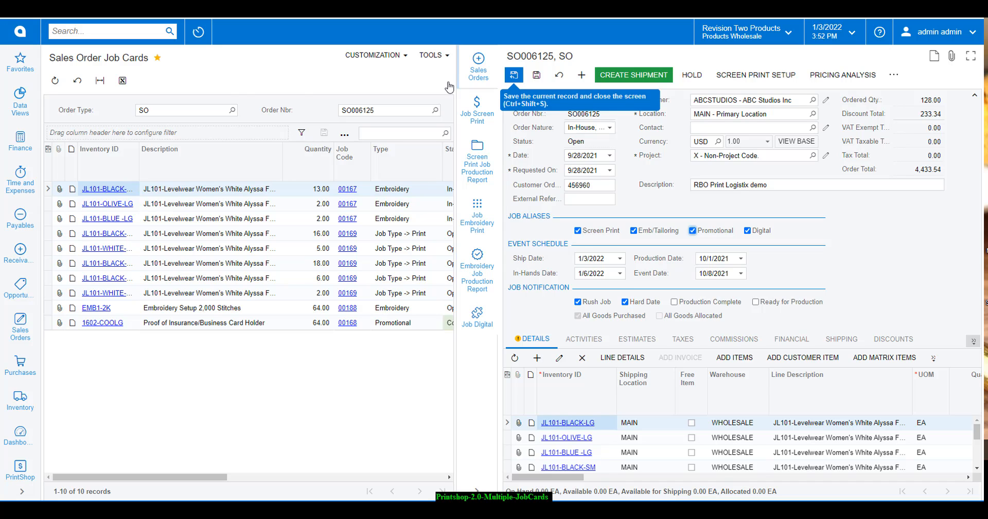
click(128, 61)
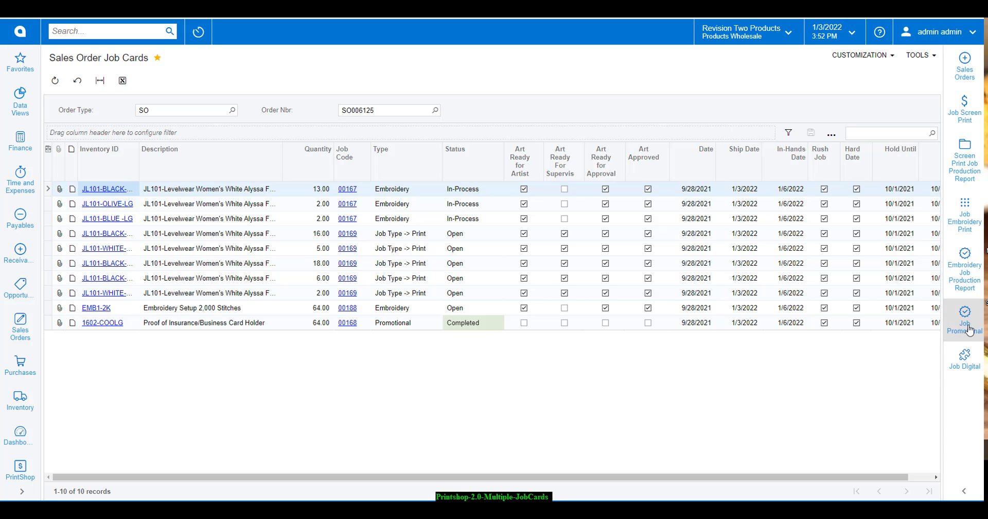
click(757, 324)
click(965, 323)
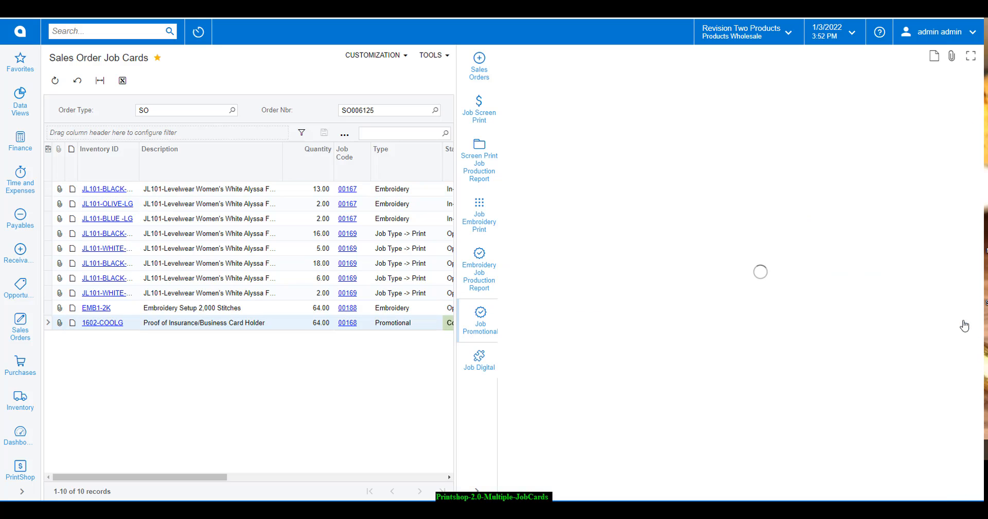